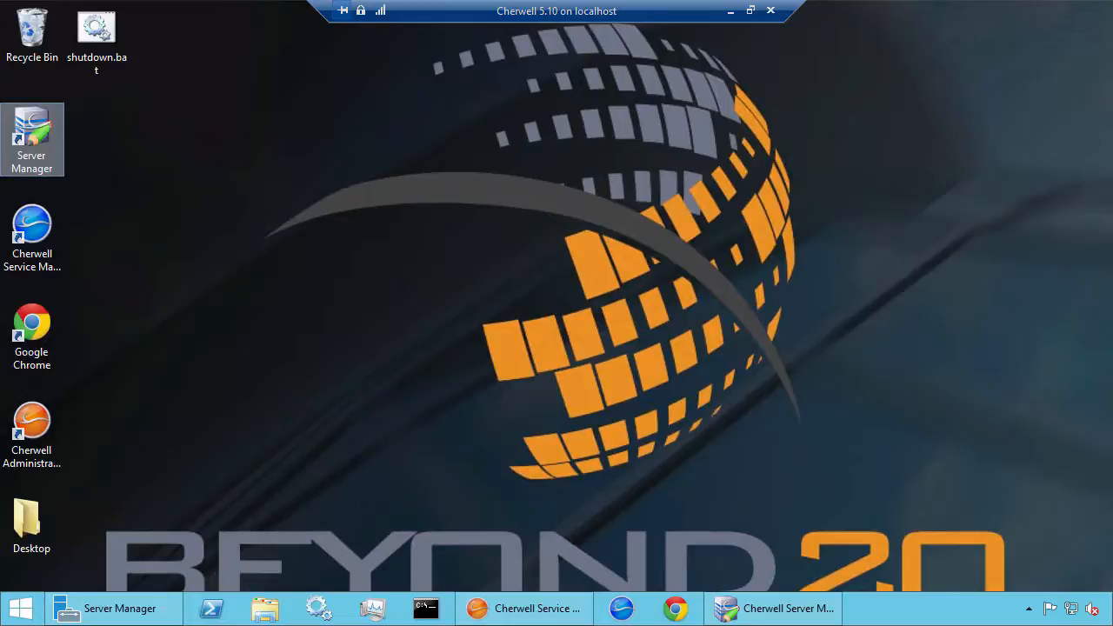
- Switch to Cherwell Service Management Administrator and open the schedule for editing
{"action": "left_click", "coordinate": [386, 431]}
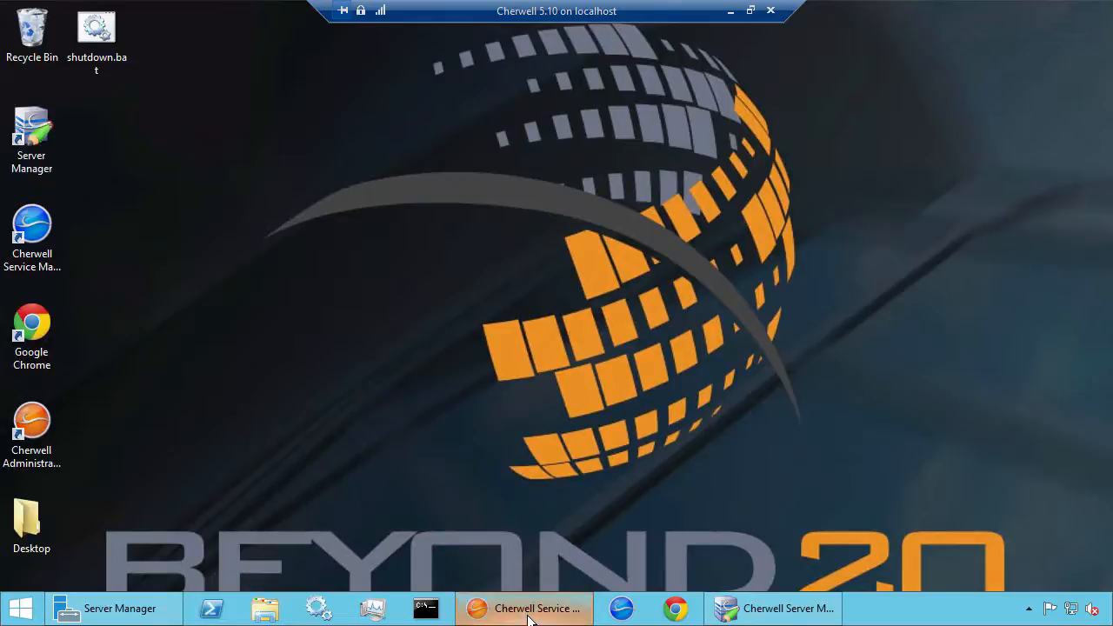
{"action": "left_click", "coordinate": [530, 611]}
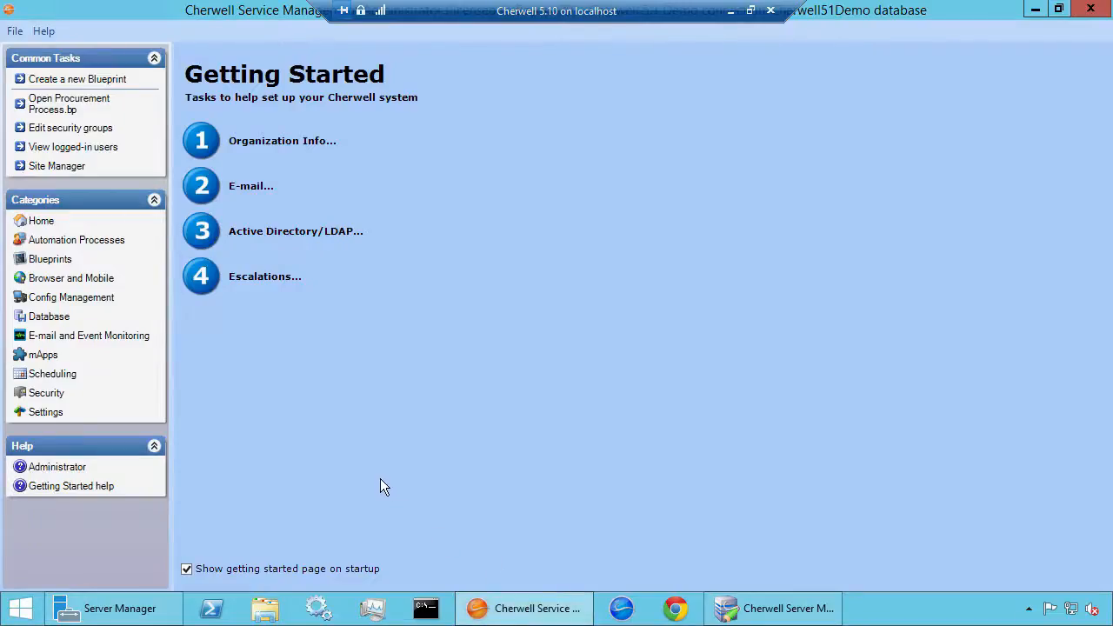
{"action": "left_click", "coordinate": [80, 375]}
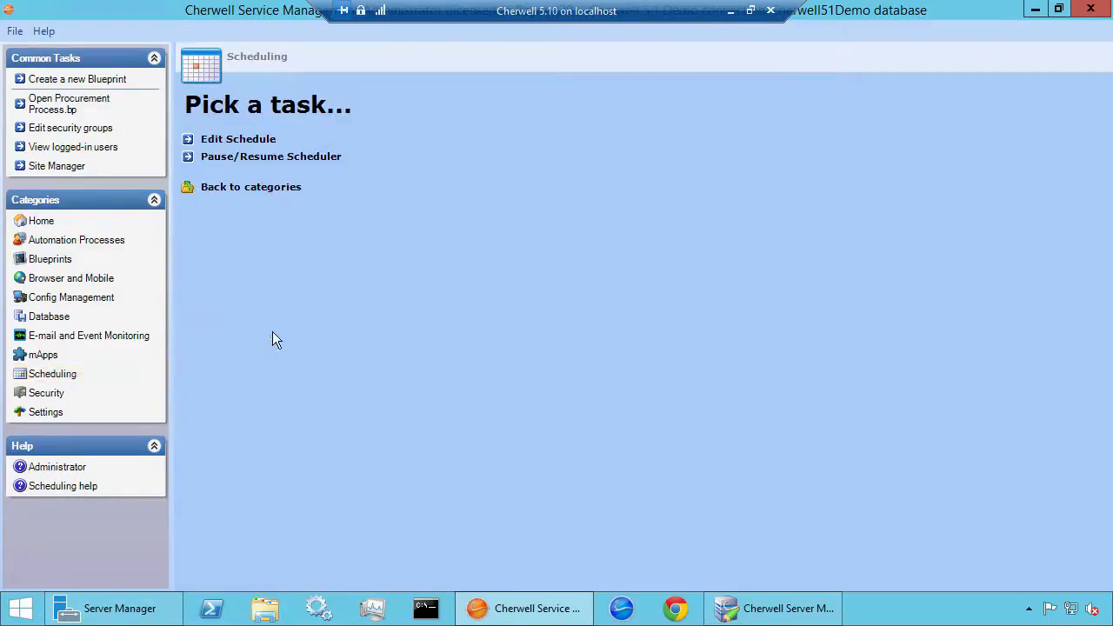
{"action": "left_click", "coordinate": [252, 146]}
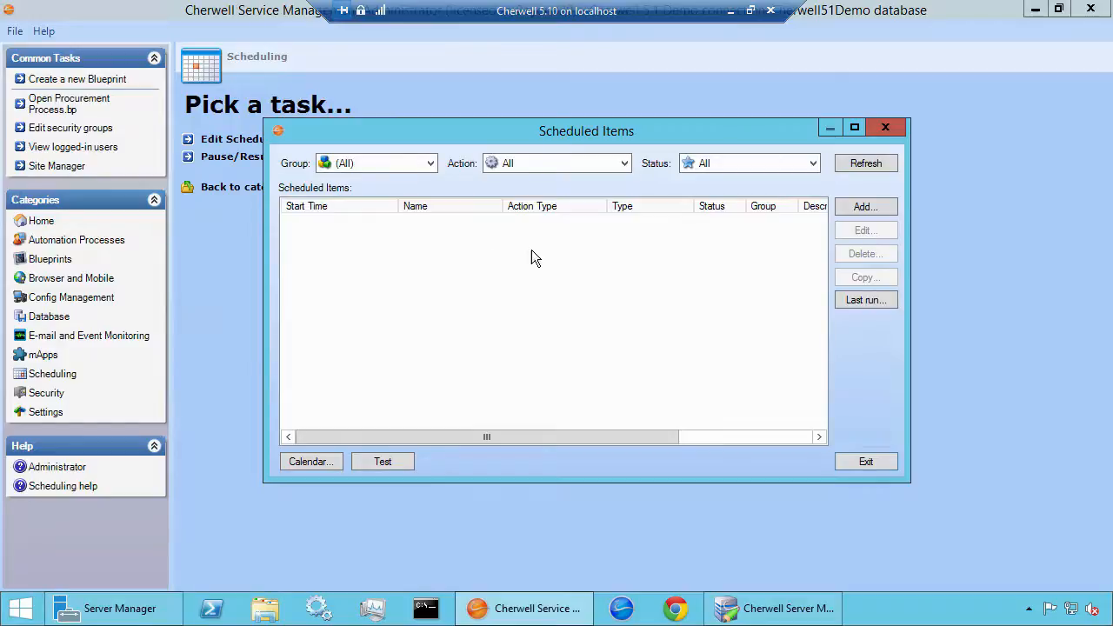
- Add a new scheduled item named Weekly Backup in the default schedule group
{"action": "left_click", "coordinate": [864, 208]}
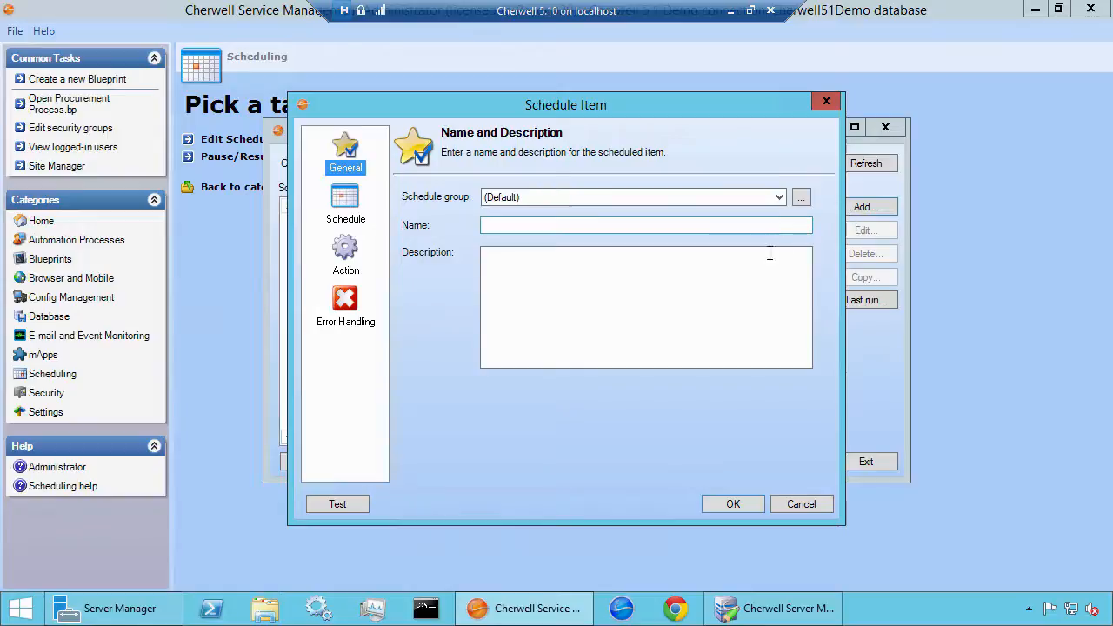
{"action": "left_click", "coordinate": [526, 225]}
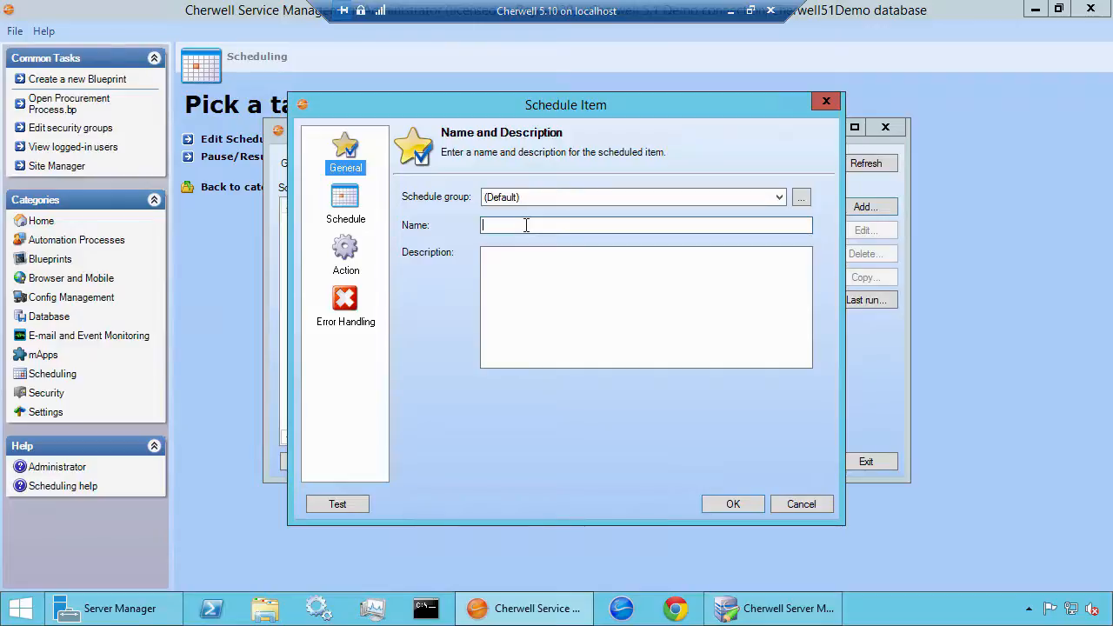
{"action": "type", "text": "Weekly Backup"}
{"action": "left_click", "coordinate": [522, 294]}
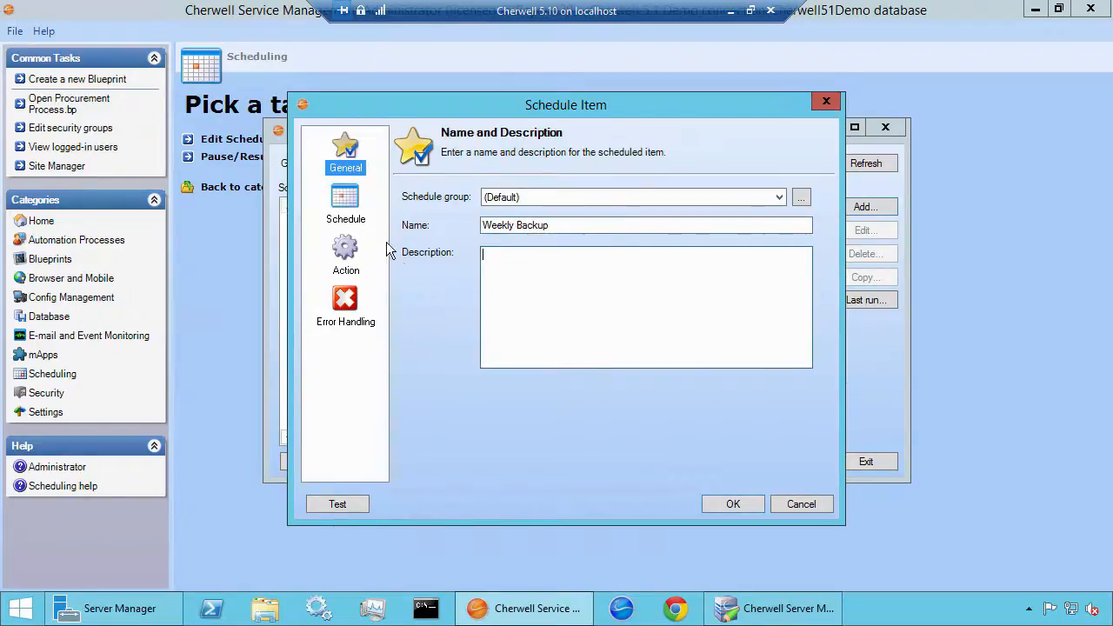
- Make the scheduled item recurring with a start time of 9:00 PM
{"action": "left_click", "coordinate": [351, 205]}
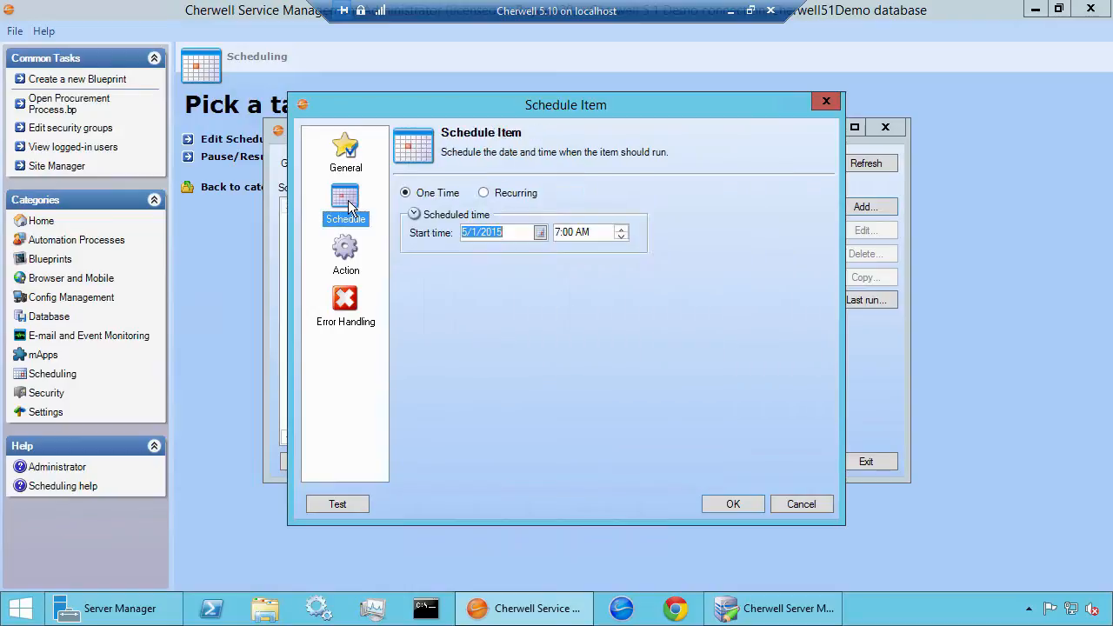
{"action": "left_click", "coordinate": [506, 196]}
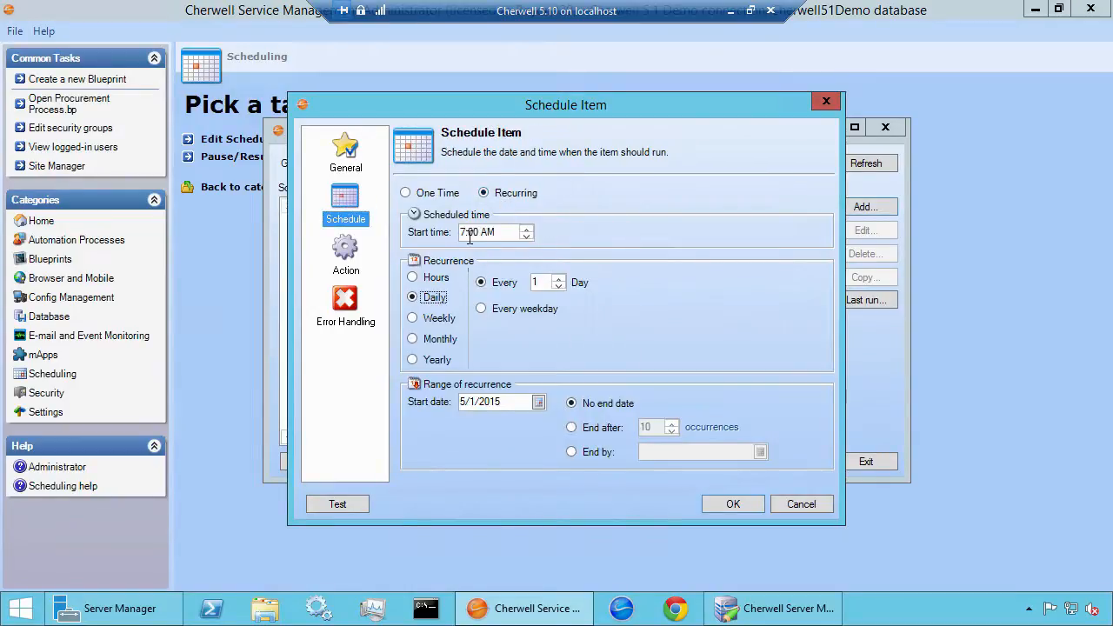
{"action": "left_click", "coordinate": [514, 193]}
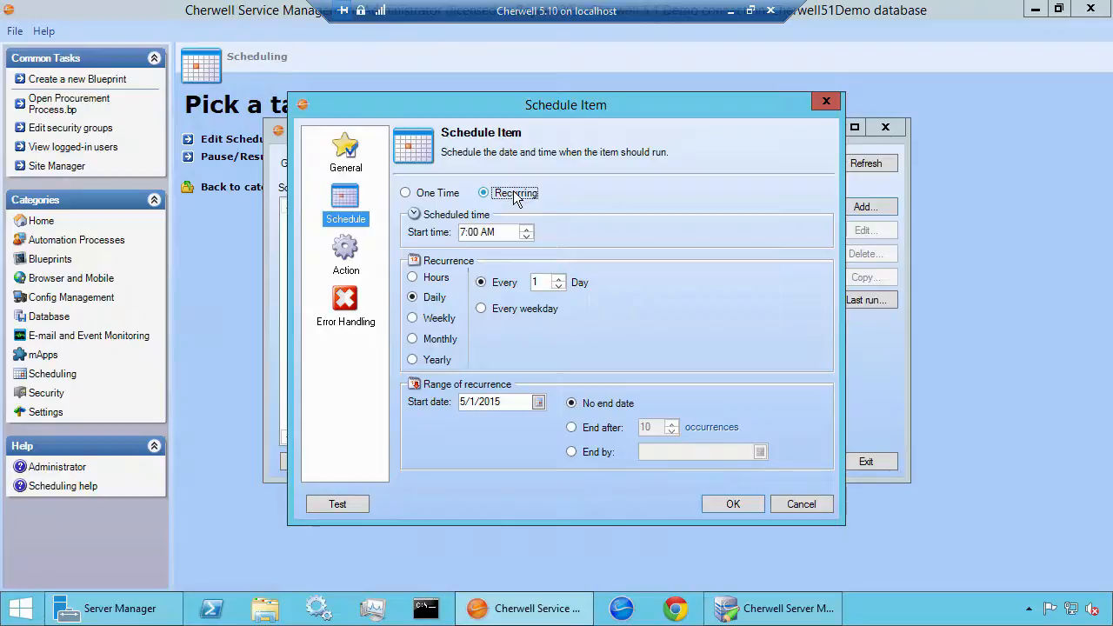
{"action": "left_click", "coordinate": [466, 231]}
{"action": "key", "text": "BackSpace"}
{"action": "type", "text": "9:00 P"}
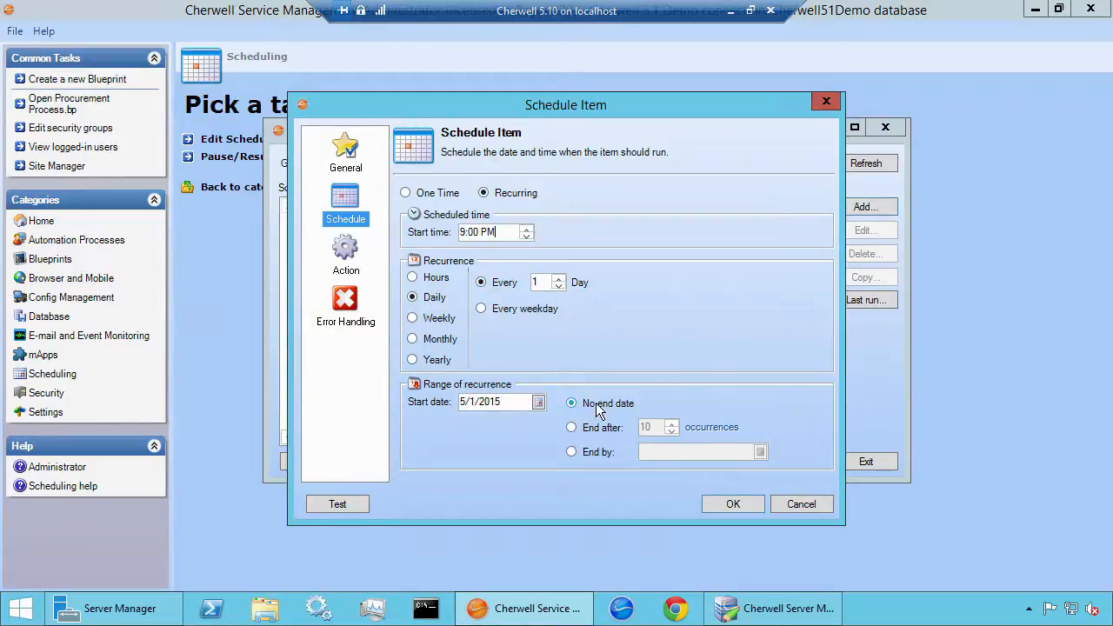
- Choose Backup database as the item's action and enter \\serverbackup\CherwellBackups as the backup directory
{"action": "left_click", "coordinate": [346, 252]}
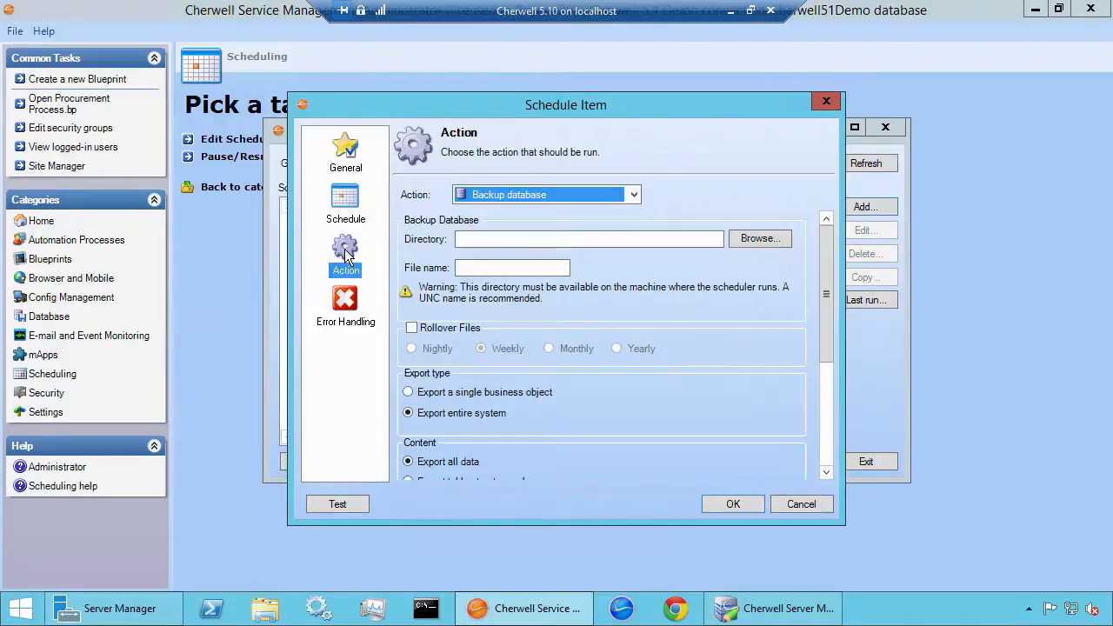
{"action": "left_click", "coordinate": [490, 196]}
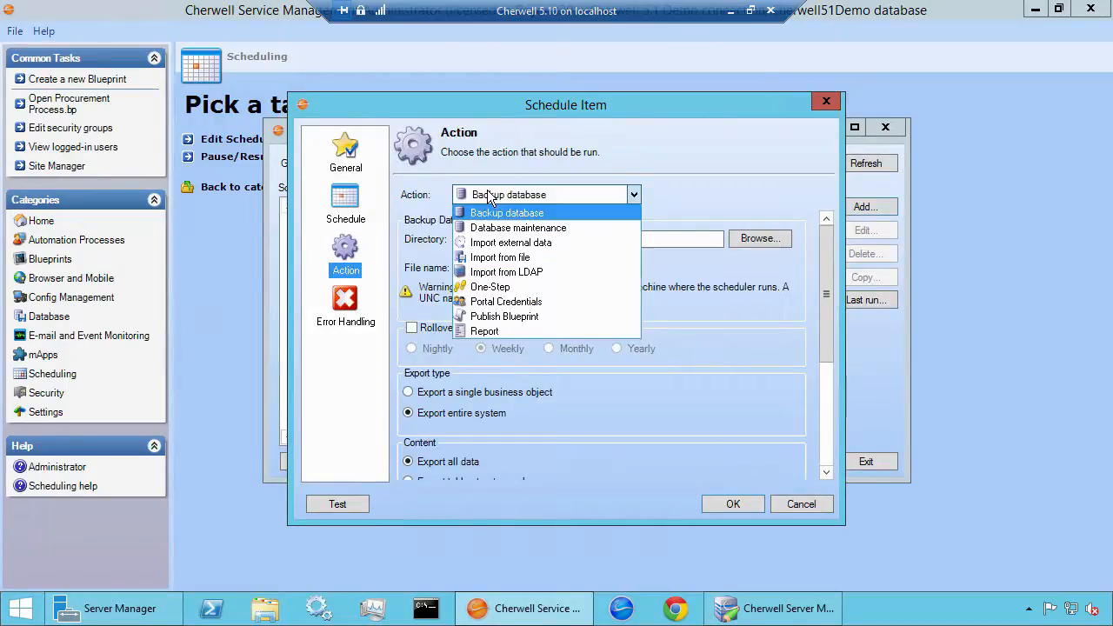
{"action": "left_click", "coordinate": [533, 217]}
{"action": "left_click", "coordinate": [529, 241]}
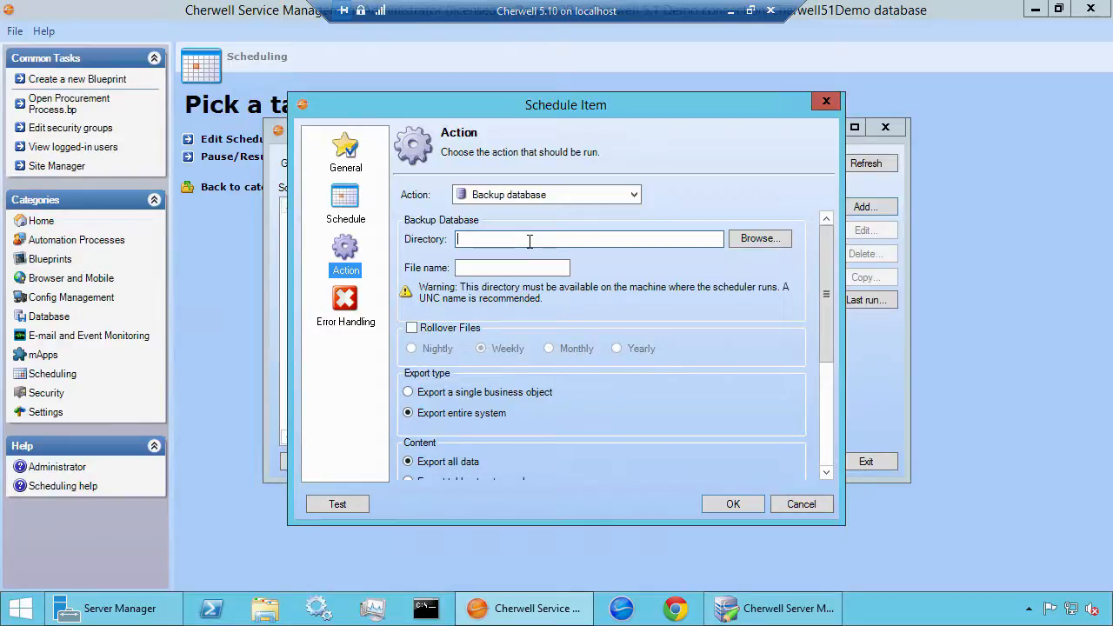
{"action": "type", "text": "\\\\serverbackup\\CherwellBackups"}
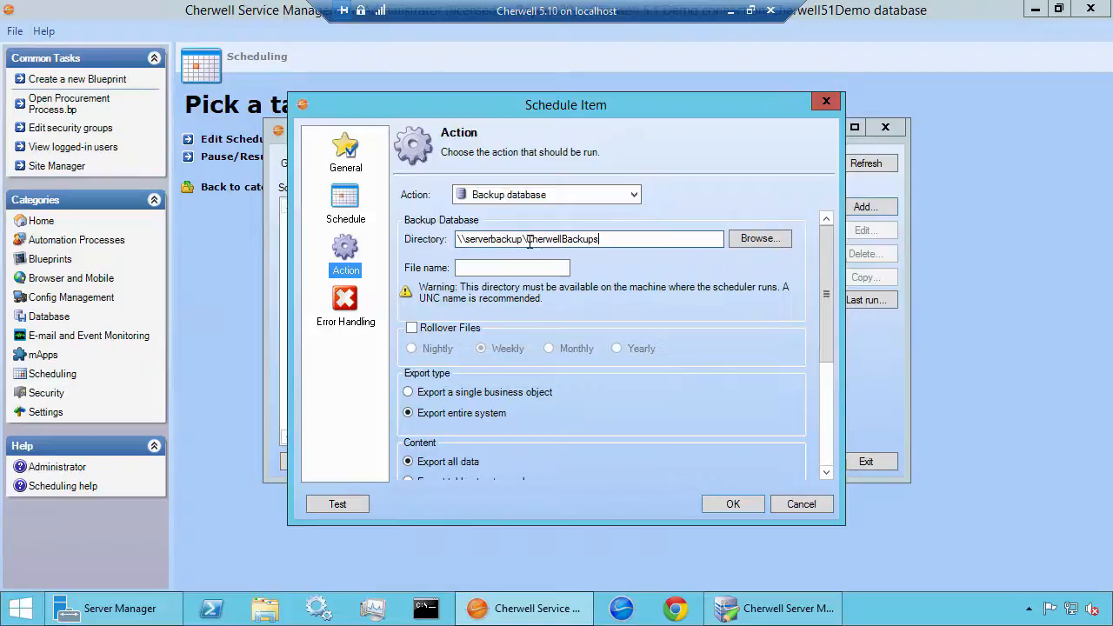
- Try to open the network path \\backupserver\CherwellBackups in File Explorer, and close the window
{"action": "left_click", "coordinate": [265, 609]}
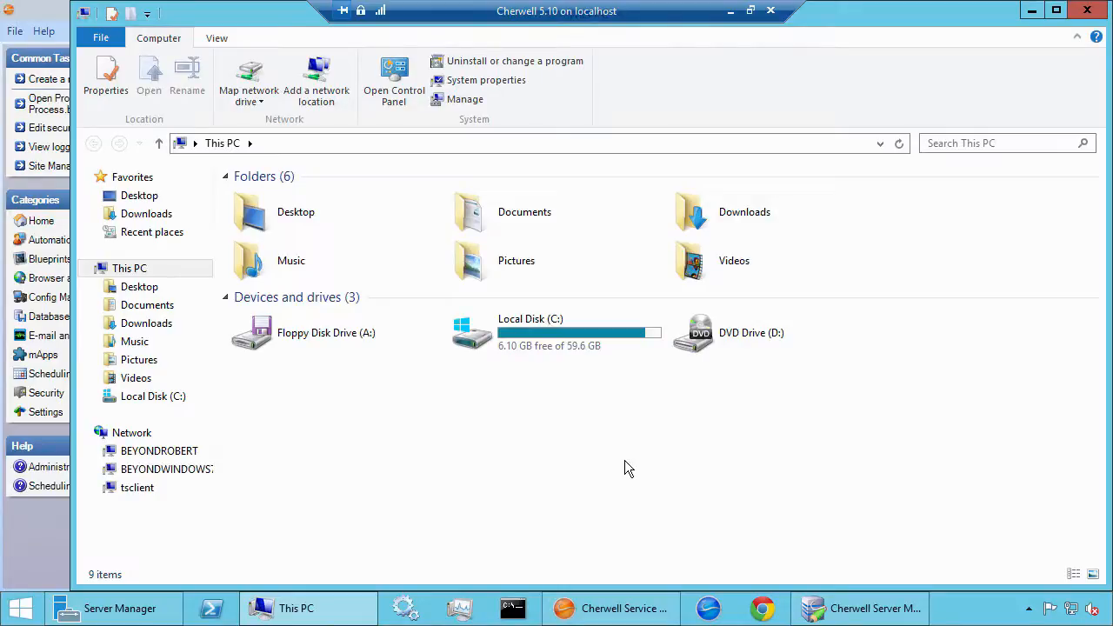
{"action": "key", "text": "alt+d"}
{"action": "type", "text": "\\"}
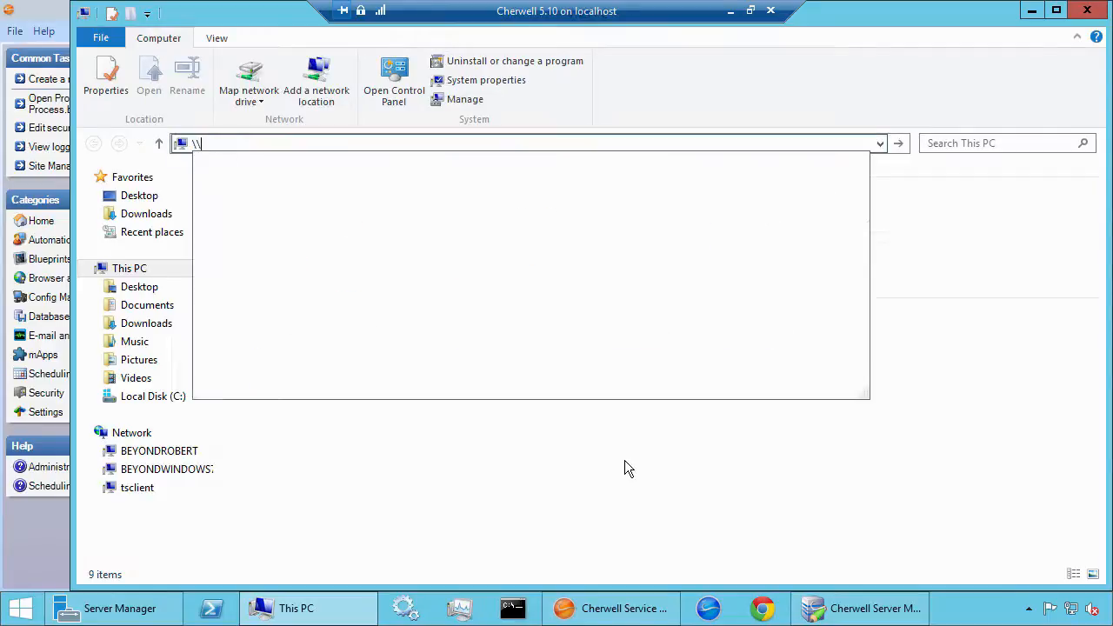
{"action": "type", "text": "backupserver"}
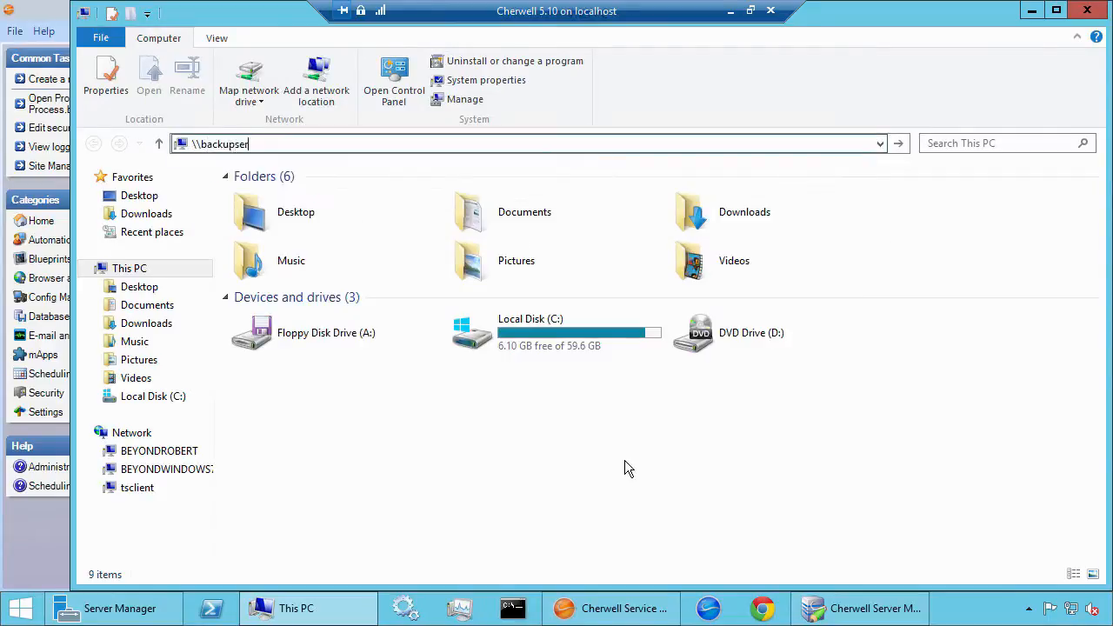
{"action": "type", "text": "\\CherwellBackups"}
{"action": "key", "text": "ctrl+a"}
{"action": "key", "text": "Return"}
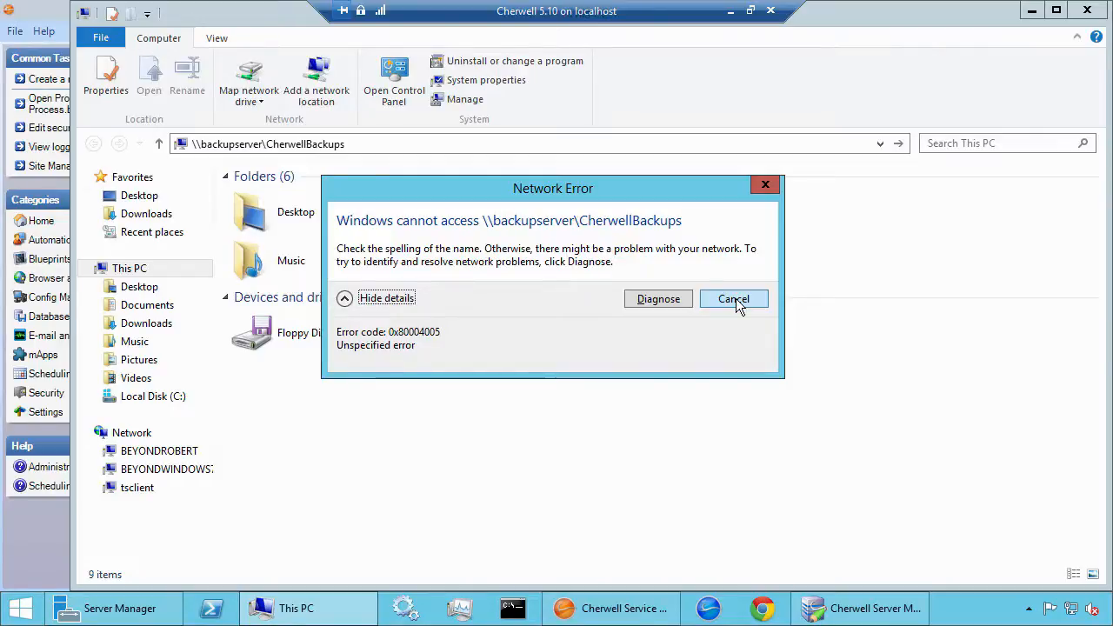
{"action": "left_click", "coordinate": [736, 302]}
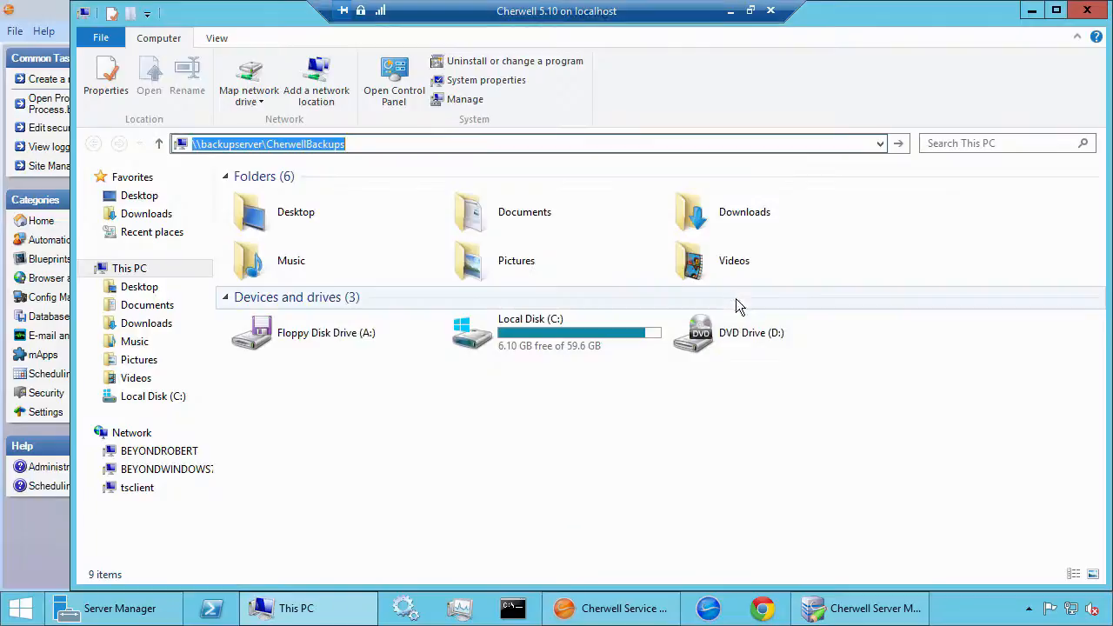
{"action": "left_click", "coordinate": [1087, 10]}
- Name the backup file CherwellBackup.czar and change the backup directory to the Administrator account's Downloads folder
{"action": "left_click", "coordinate": [528, 267]}
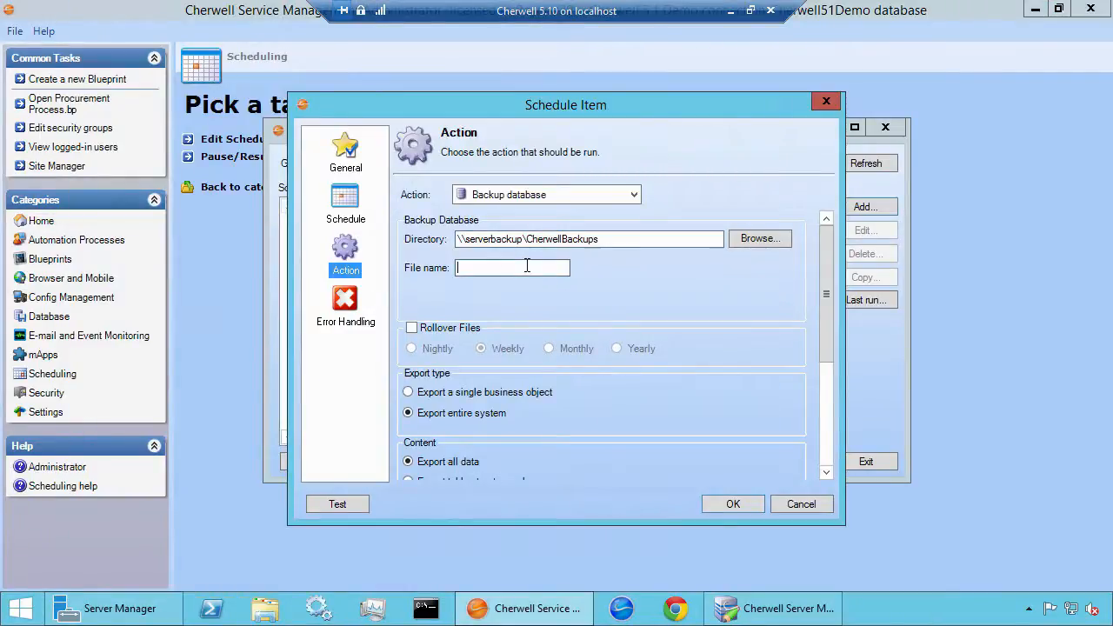
{"action": "type", "text": "CherwellBackup.czar"}
{"action": "left_click", "coordinate": [776, 238]}
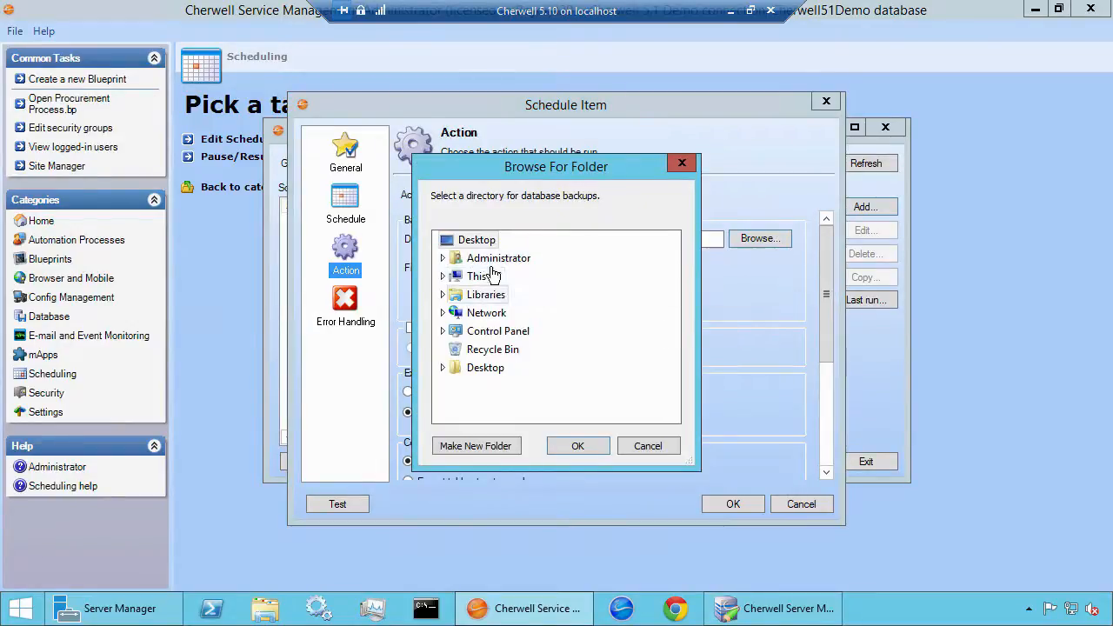
{"action": "left_click", "coordinate": [503, 296]}
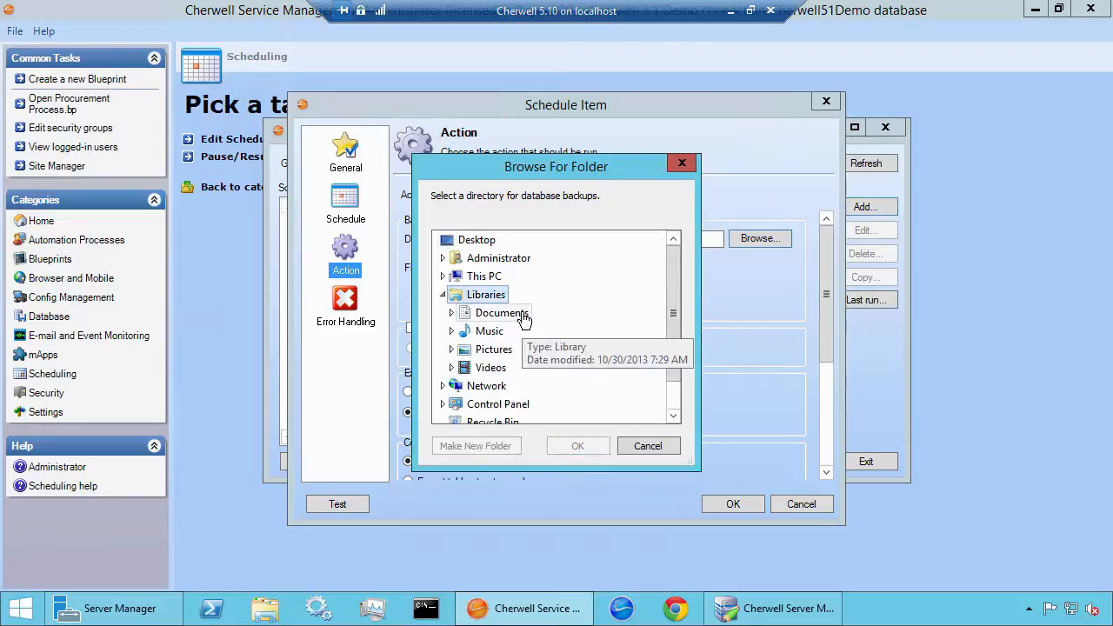
{"action": "left_click", "coordinate": [520, 314]}
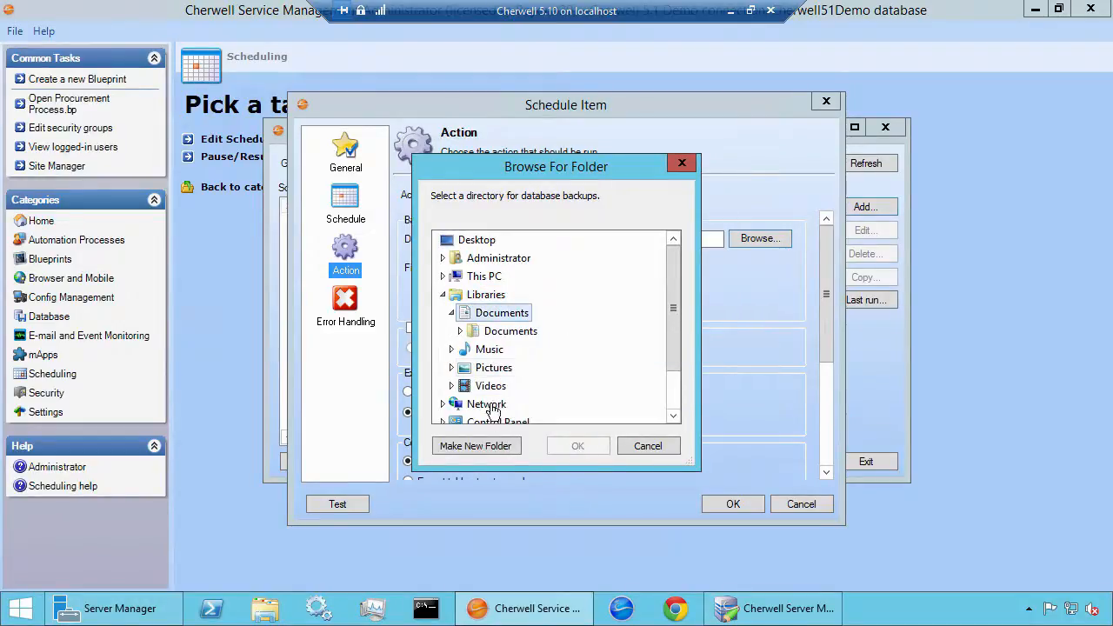
{"action": "left_click", "coordinate": [442, 258]}
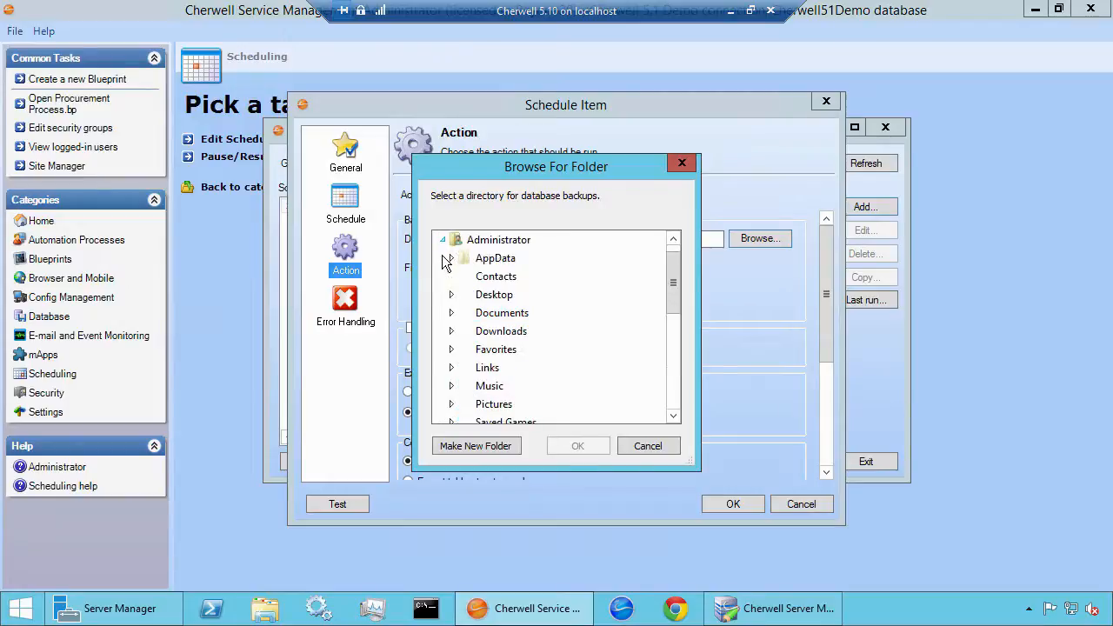
{"action": "left_click", "coordinate": [504, 331]}
{"action": "left_click", "coordinate": [577, 446]}
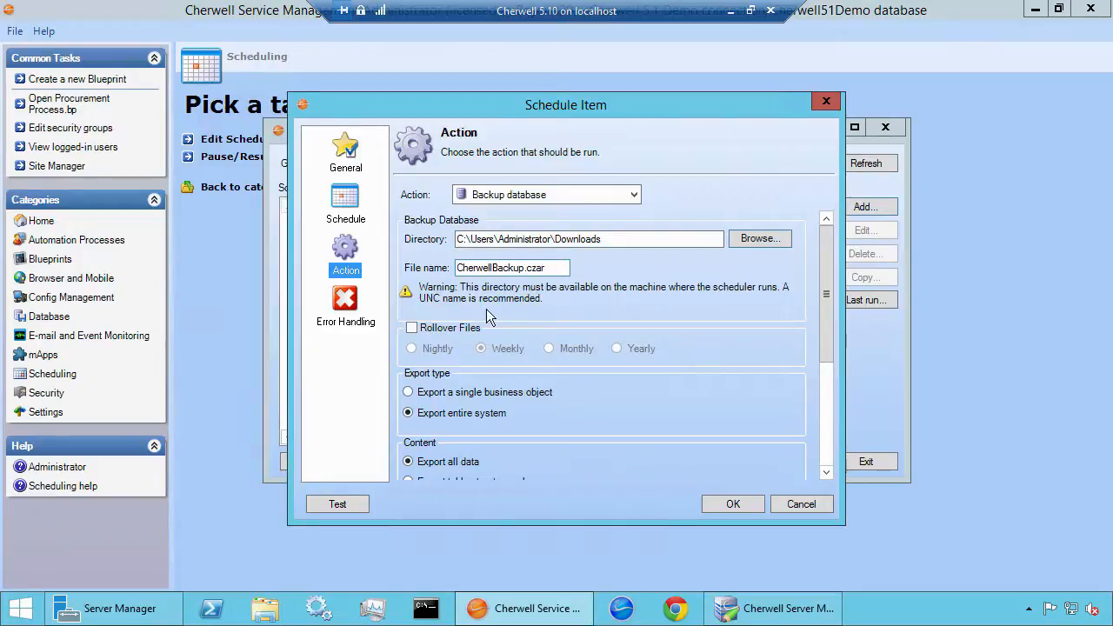
- Enable rollover files for the backup with the Weekly option
{"action": "left_click", "coordinate": [458, 332]}
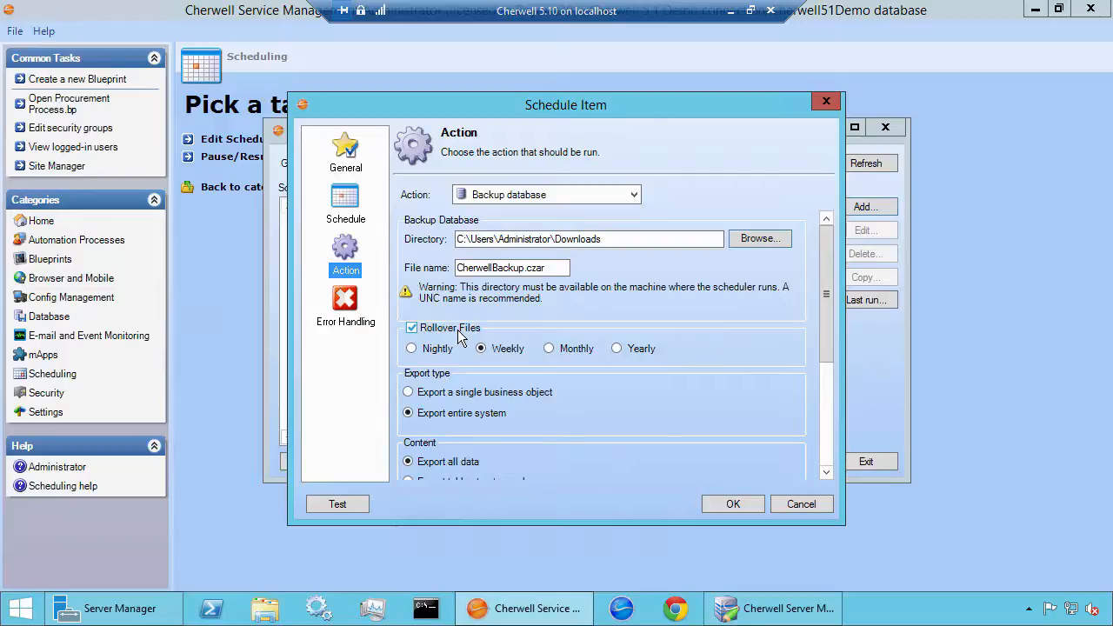
{"action": "left_click", "coordinate": [524, 267]}
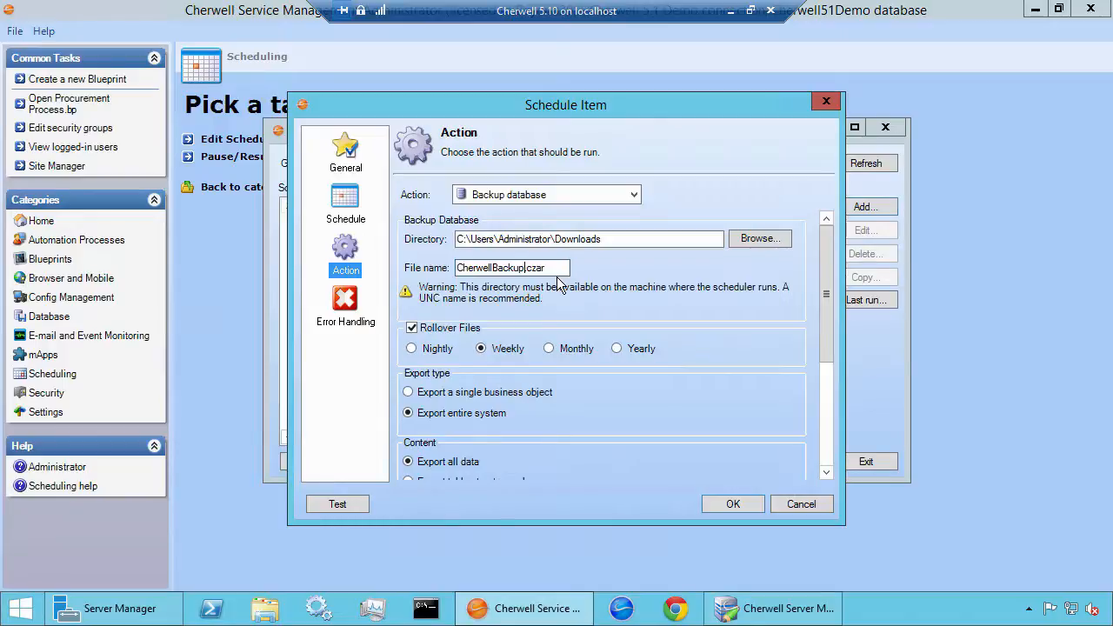
{"action": "left_click", "coordinate": [560, 355]}
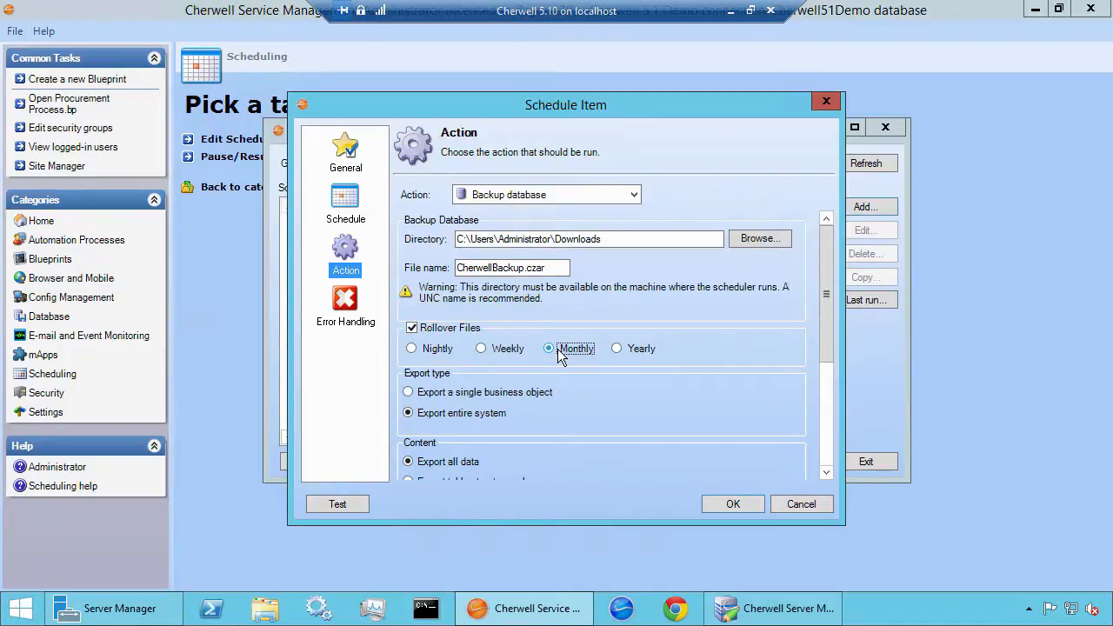
{"action": "left_click", "coordinate": [515, 349]}
- Keep the export type as the entire system and enable generating a log file for the export
{"action": "left_click_drag", "start_coordinate": [825, 306], "coordinate": [822, 353]}
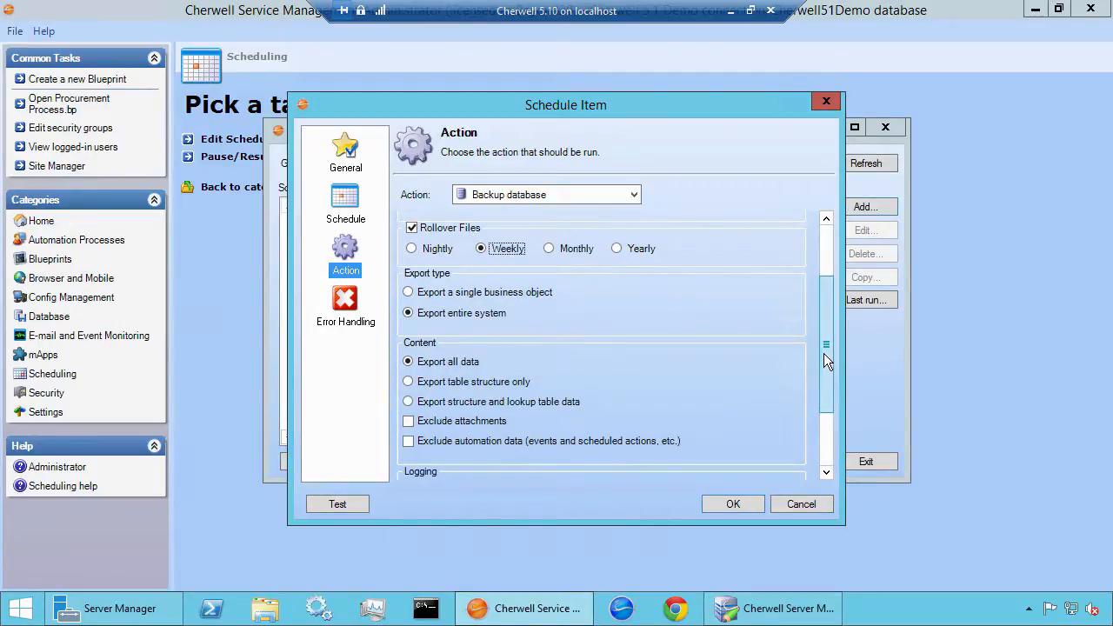
{"action": "left_click", "coordinate": [437, 316]}
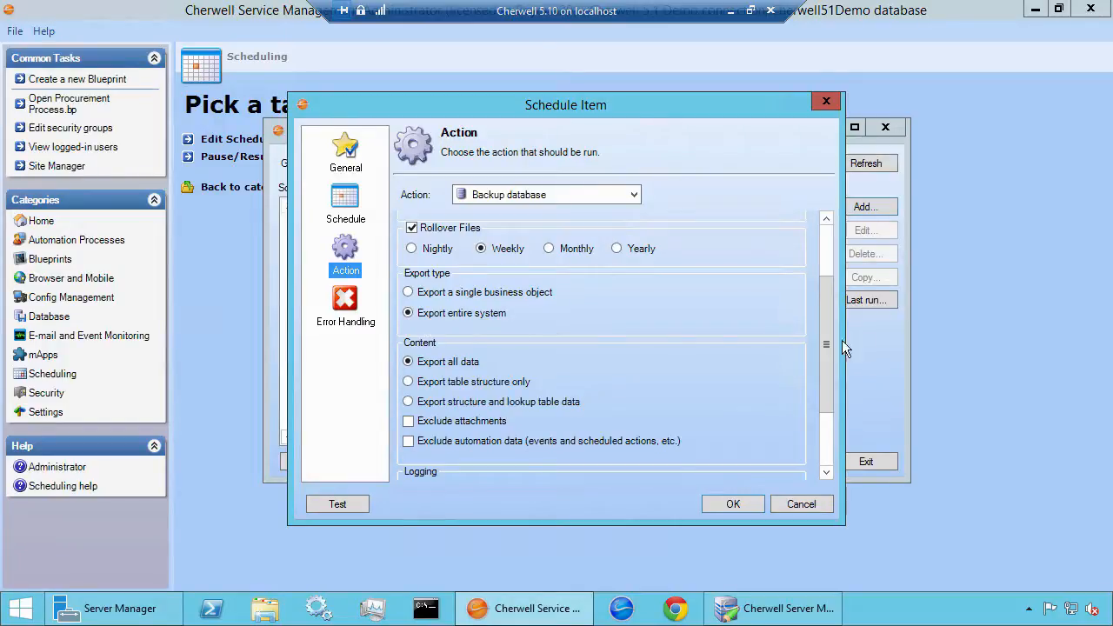
{"action": "left_click_drag", "start_coordinate": [825, 344], "coordinate": [832, 377]}
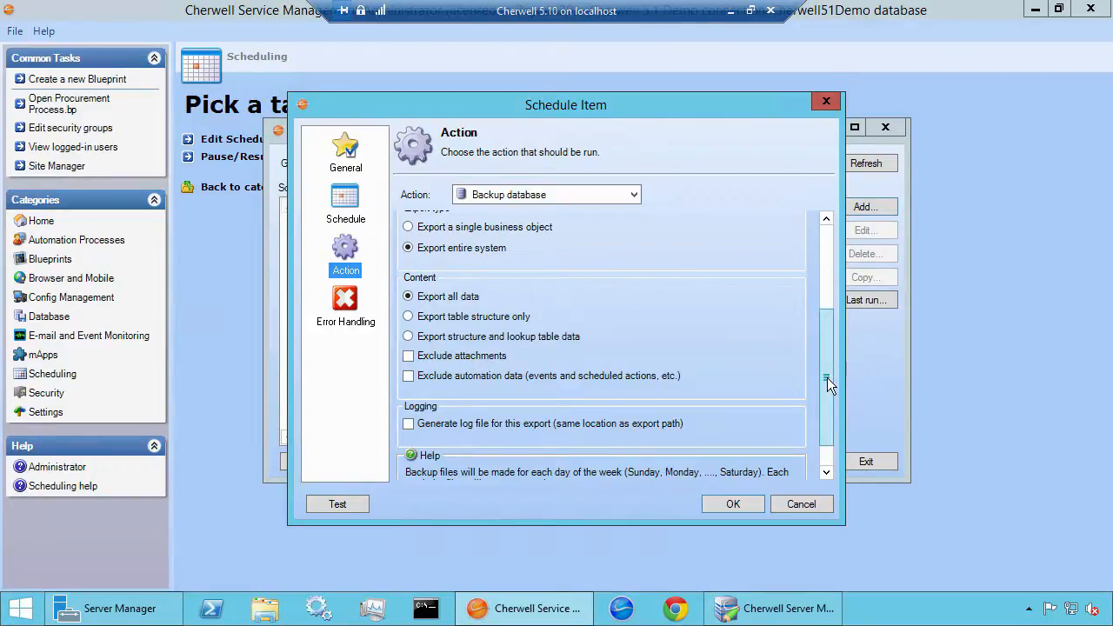
{"action": "left_click_drag", "start_coordinate": [827, 378], "coordinate": [829, 399]}
{"action": "left_click", "coordinate": [541, 390]}
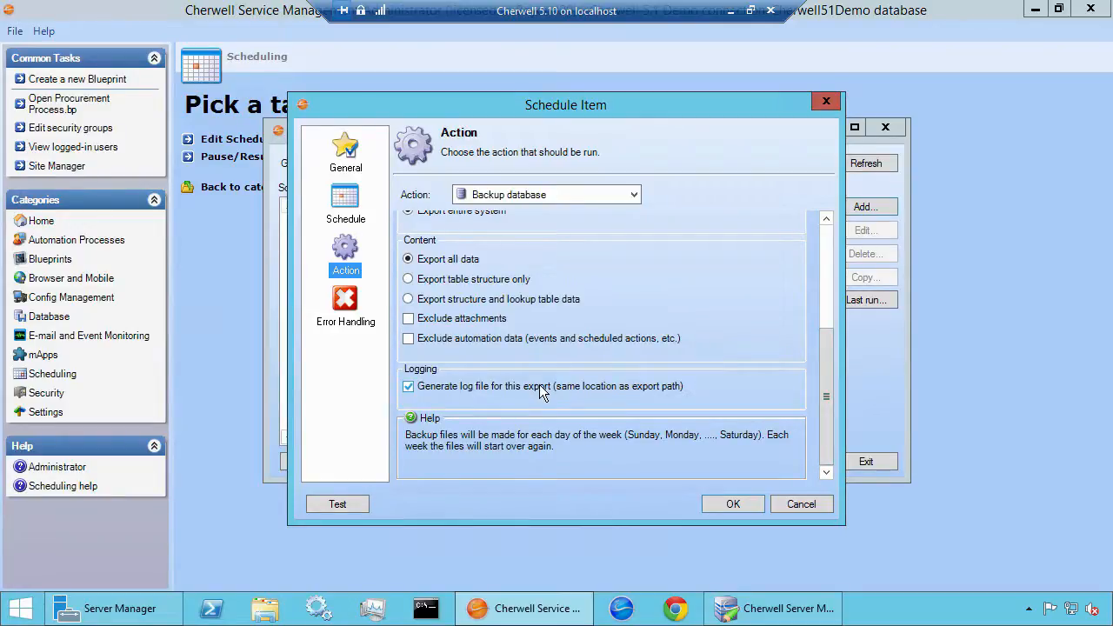
- Set the error handling to still schedule the next run if the scheduled item fails
{"action": "left_click", "coordinate": [344, 315]}
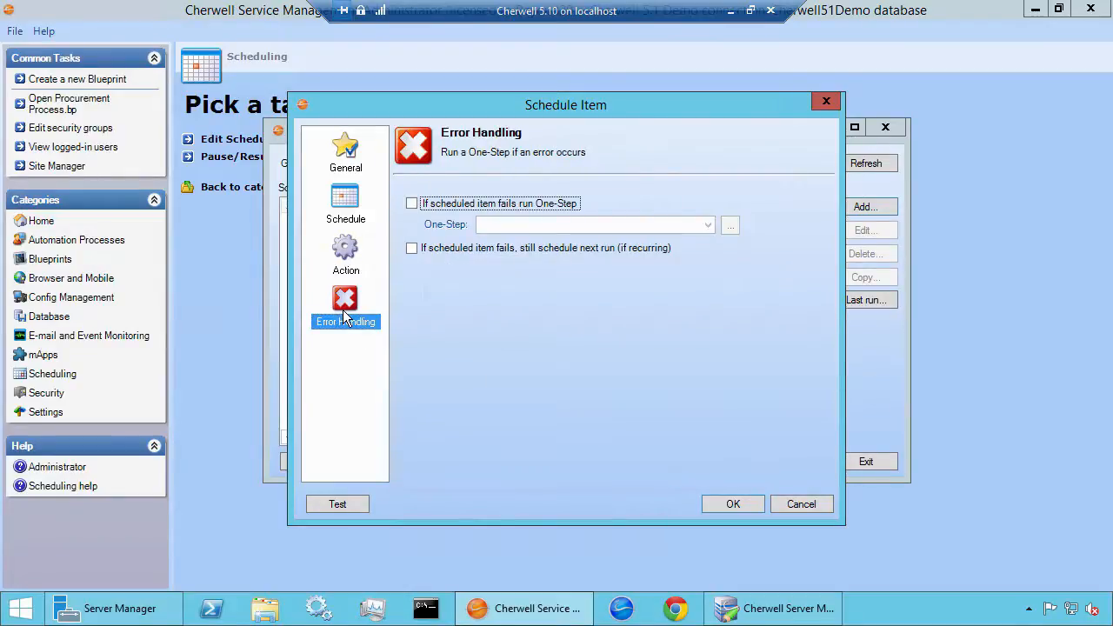
{"action": "left_click", "coordinate": [413, 250]}
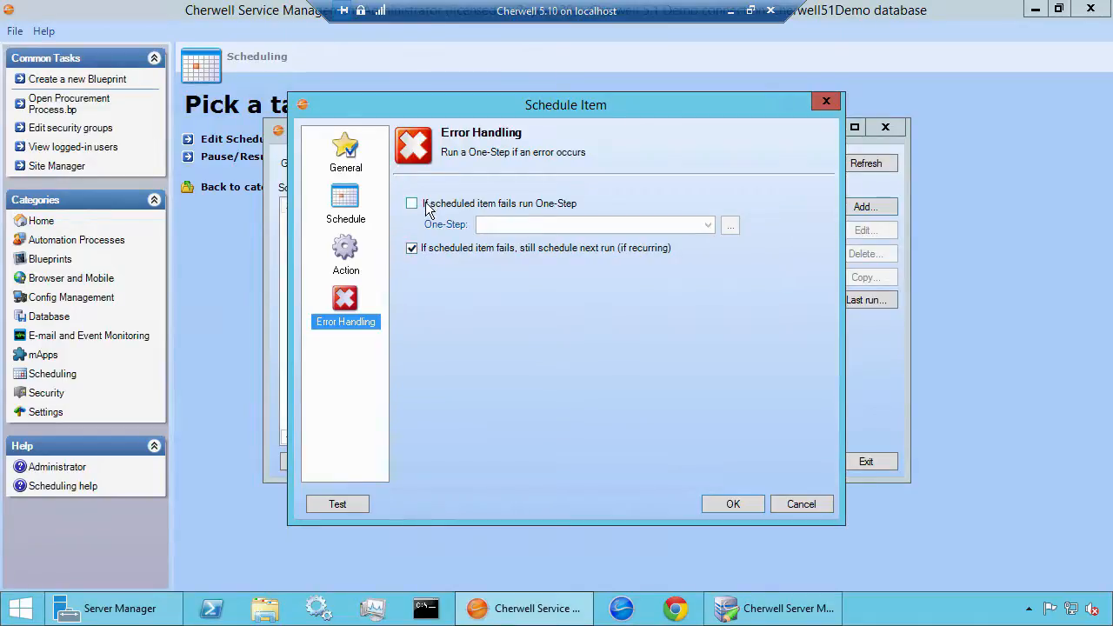
- Try the error handling option that runs a One-Step if the scheduled item fails, and turn it off again
{"action": "left_click", "coordinate": [426, 207]}
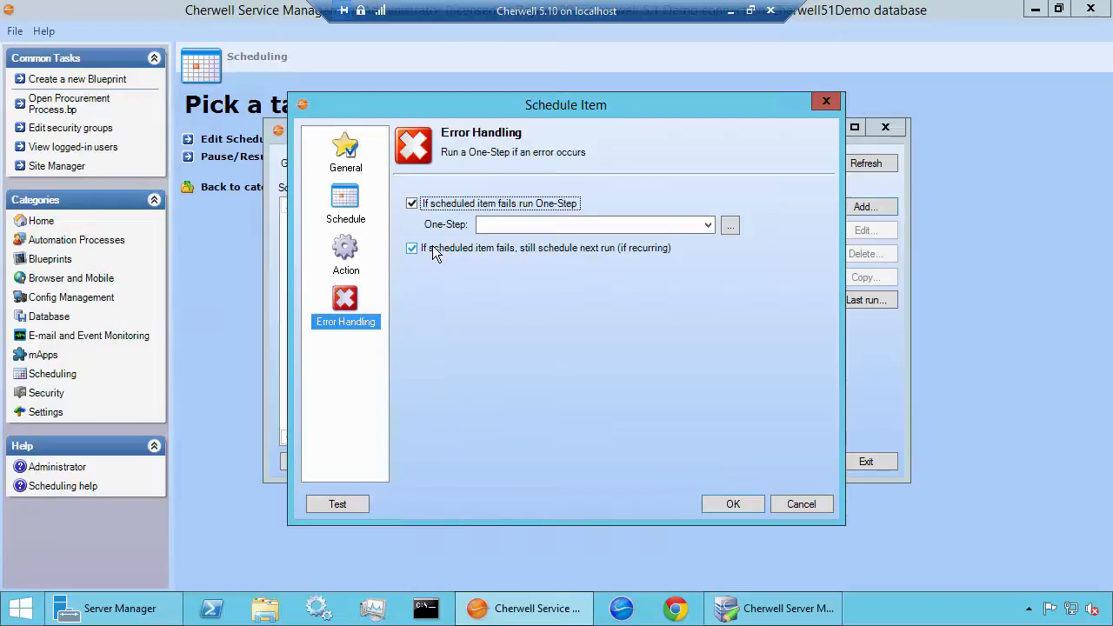
{"action": "left_click", "coordinate": [502, 207]}
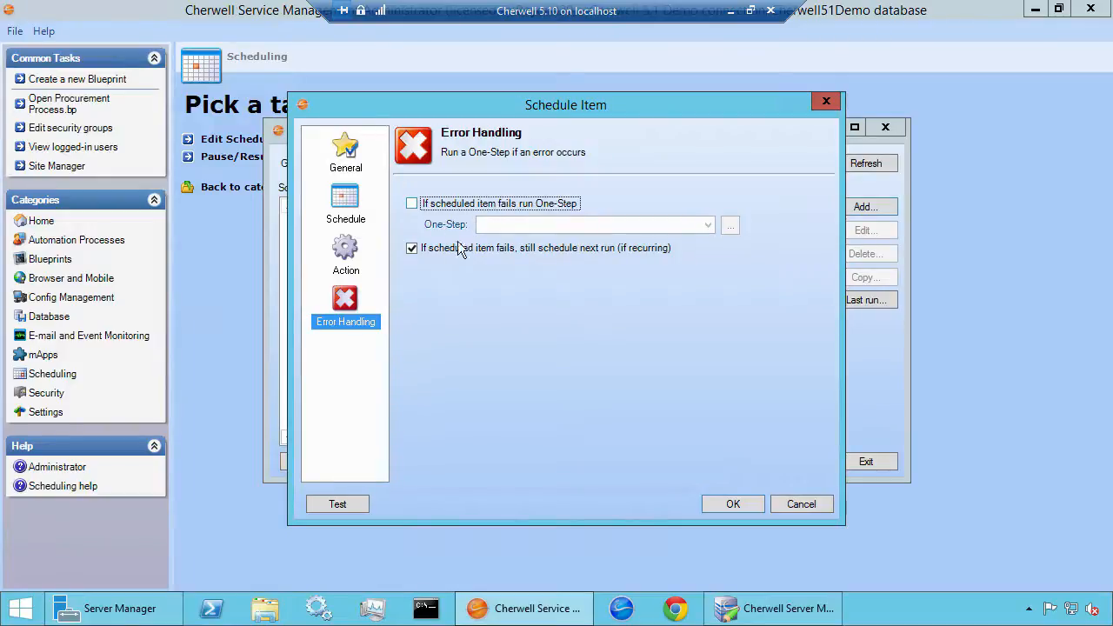
- Review the recurrence schedule, run a test of the Weekly Backup item, and save it to the scheduled items list
{"action": "left_click", "coordinate": [355, 209]}
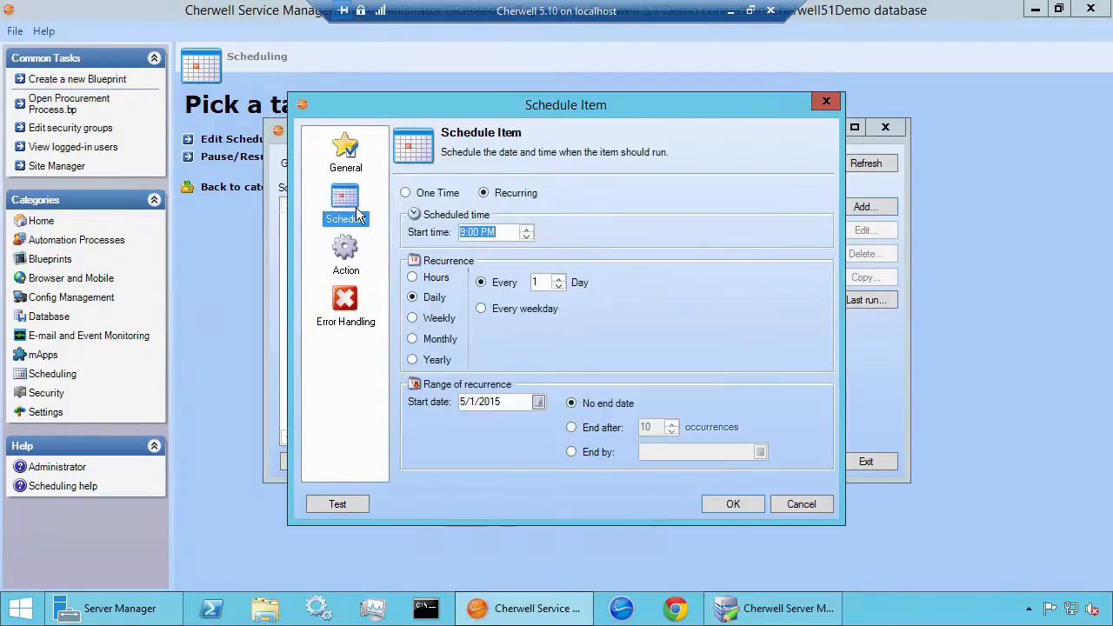
{"action": "left_click", "coordinate": [345, 506]}
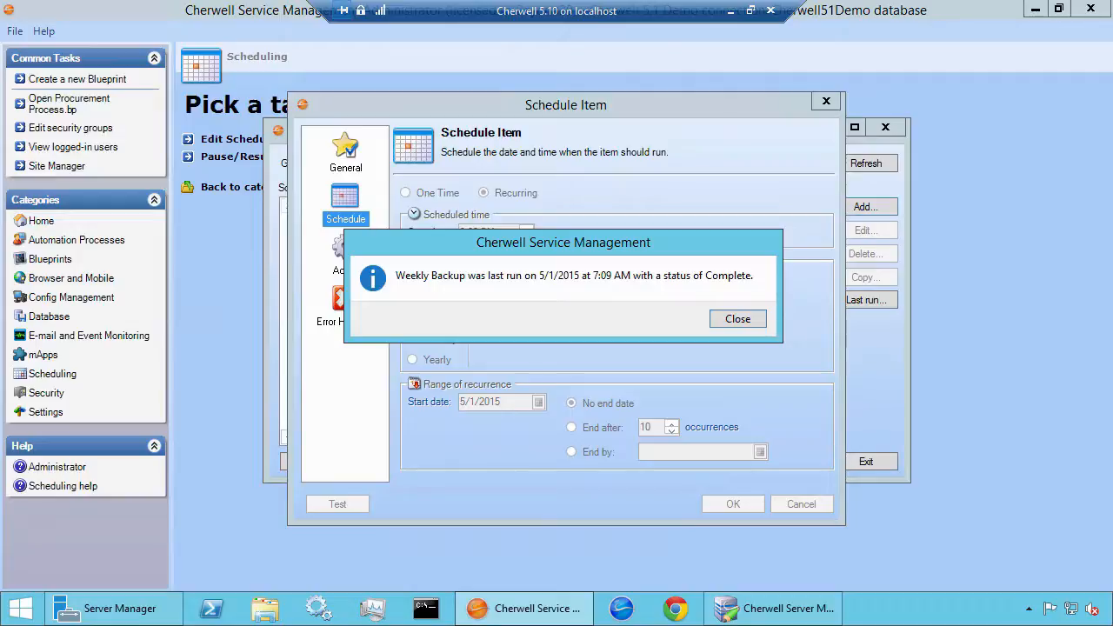
{"action": "left_click", "coordinate": [737, 320]}
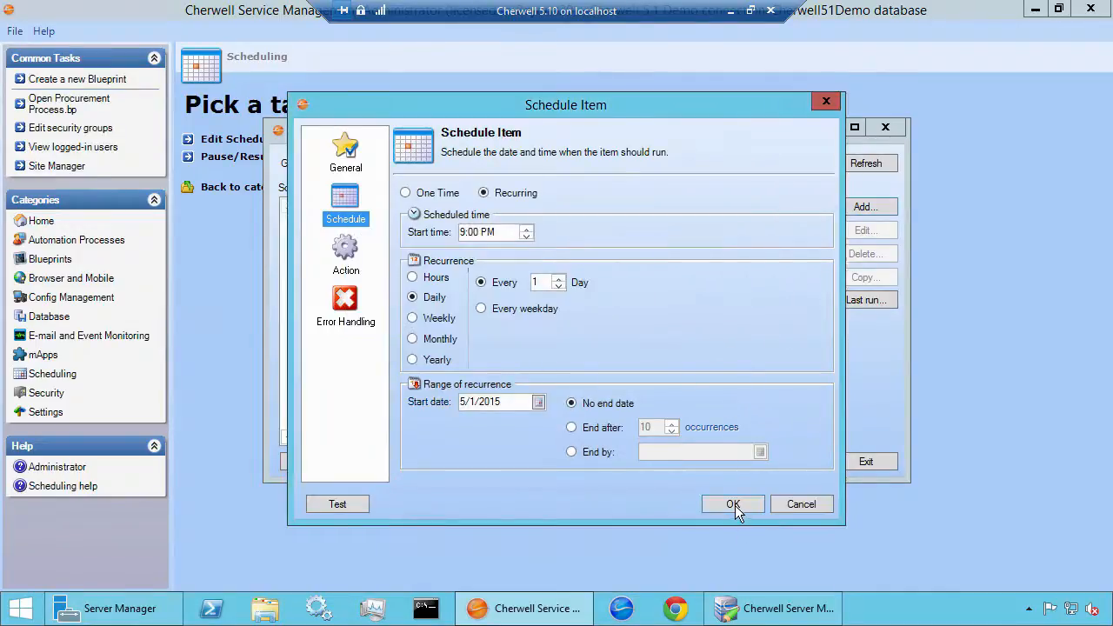
{"action": "left_click", "coordinate": [733, 504]}
{"action": "left_click", "coordinate": [541, 223]}
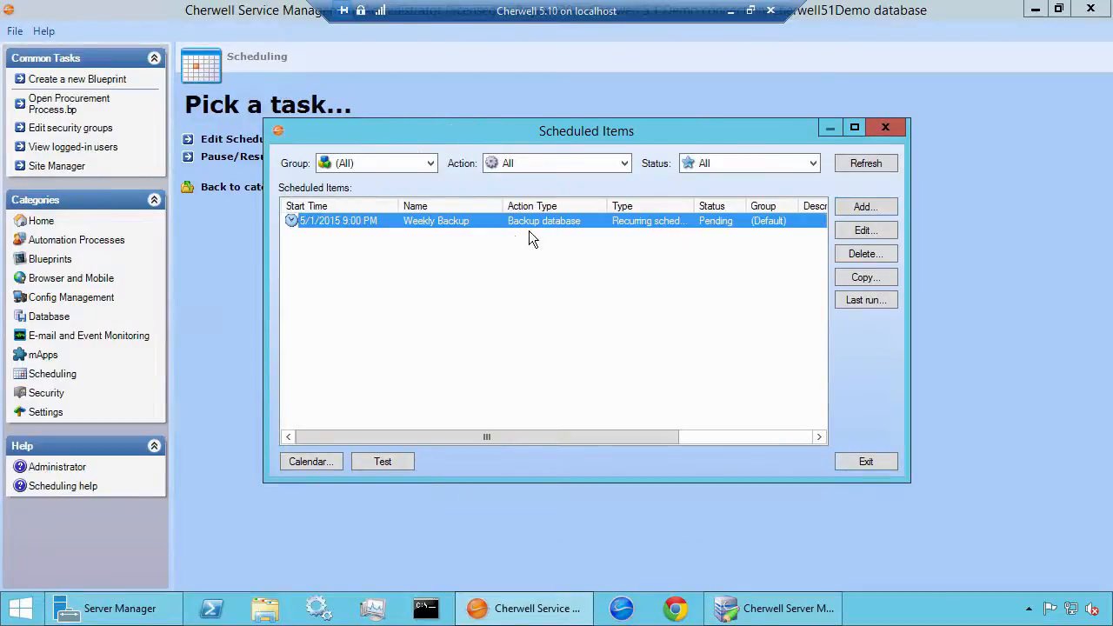